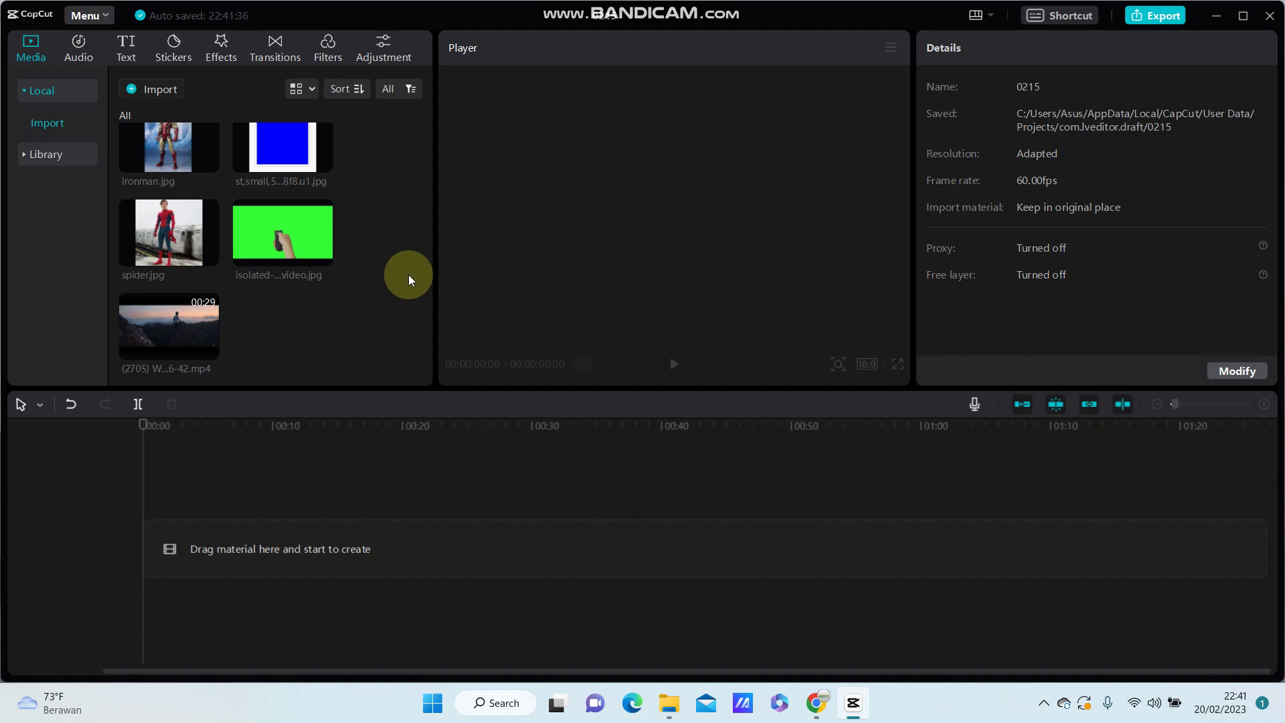
- Place the travel mp4 on the timeline and mute its track
{"action": "left_click", "coordinate": [215, 330]}
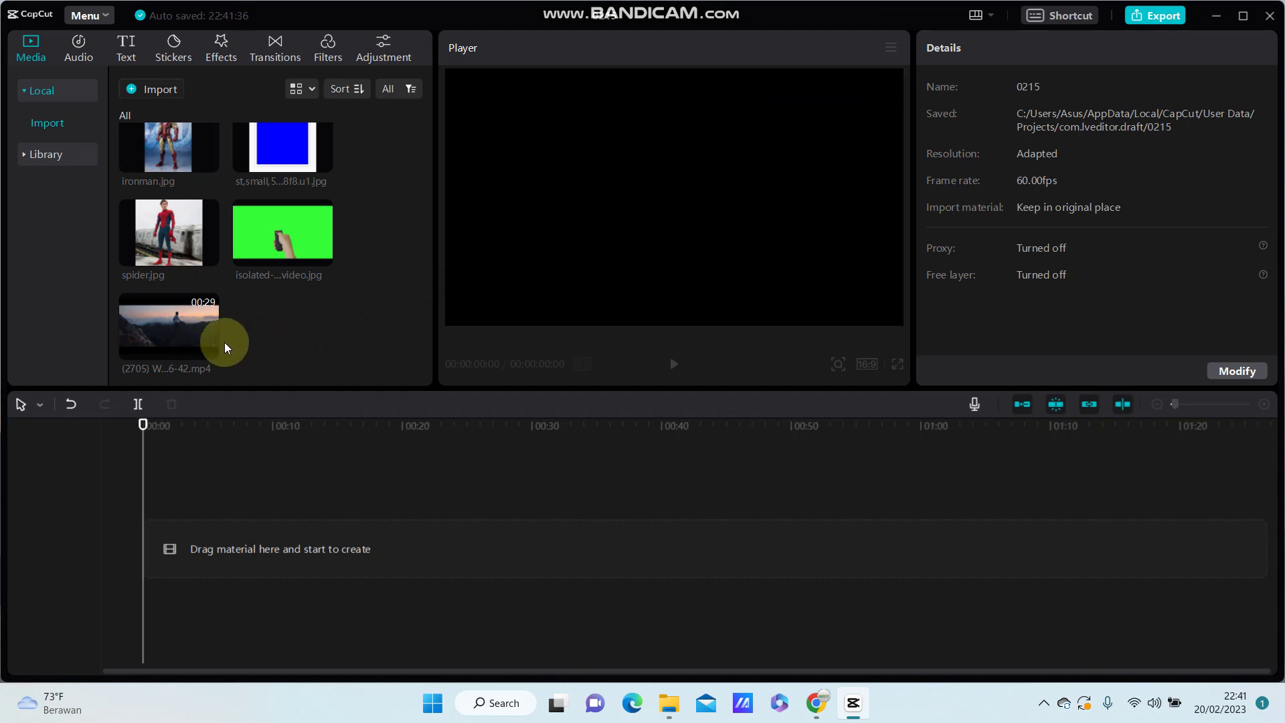
{"action": "left_click_drag", "start_coordinate": [208, 347], "coordinate": [188, 488]}
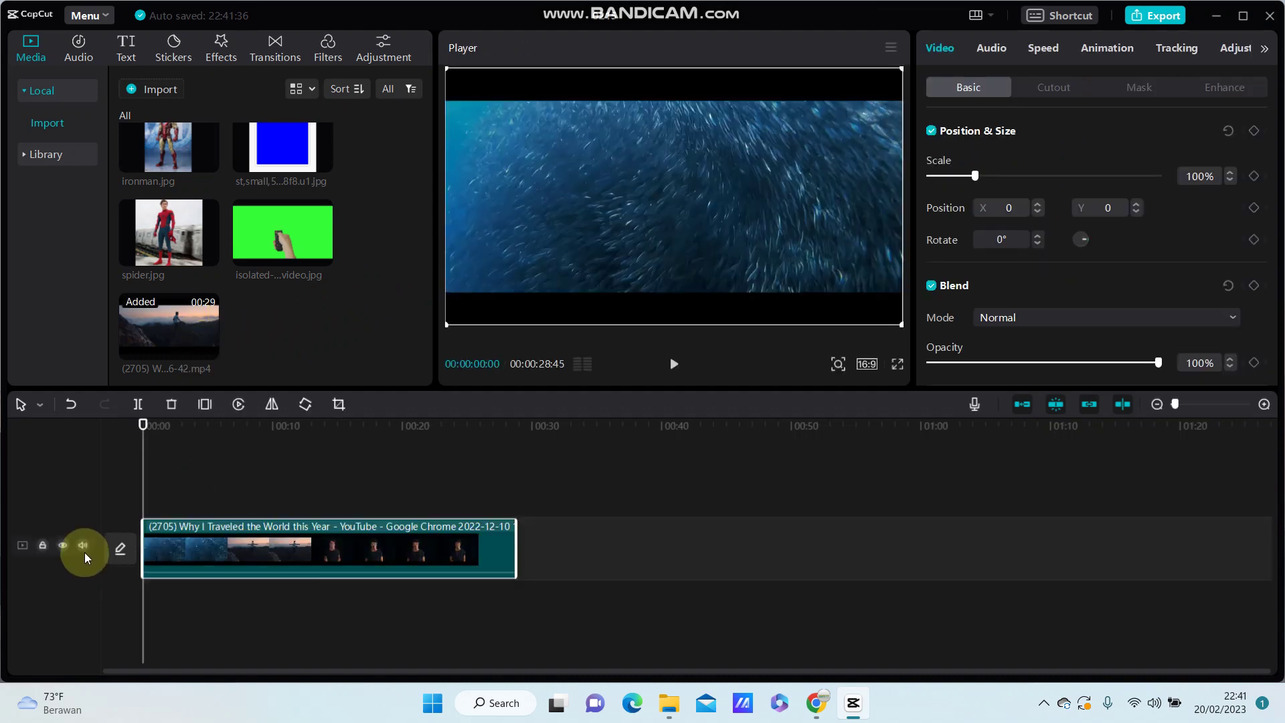
{"action": "left_click", "coordinate": [85, 550]}
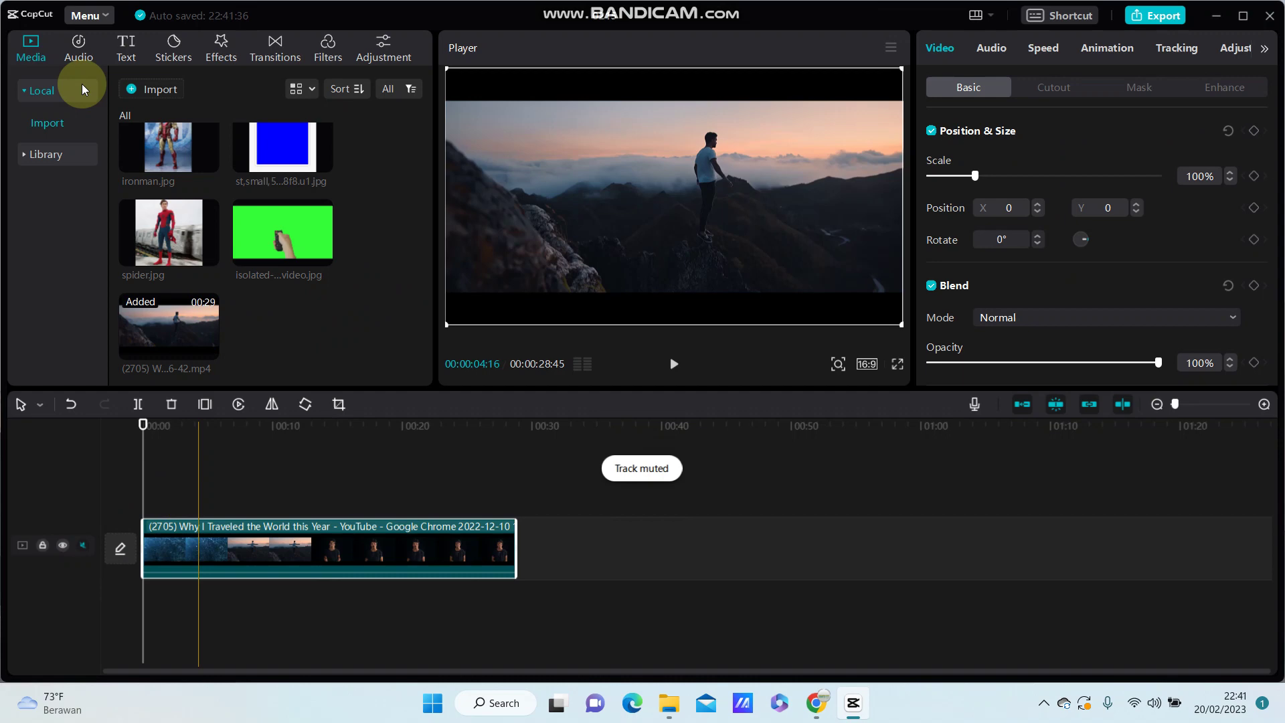
{"action": "left_click", "coordinate": [78, 57]}
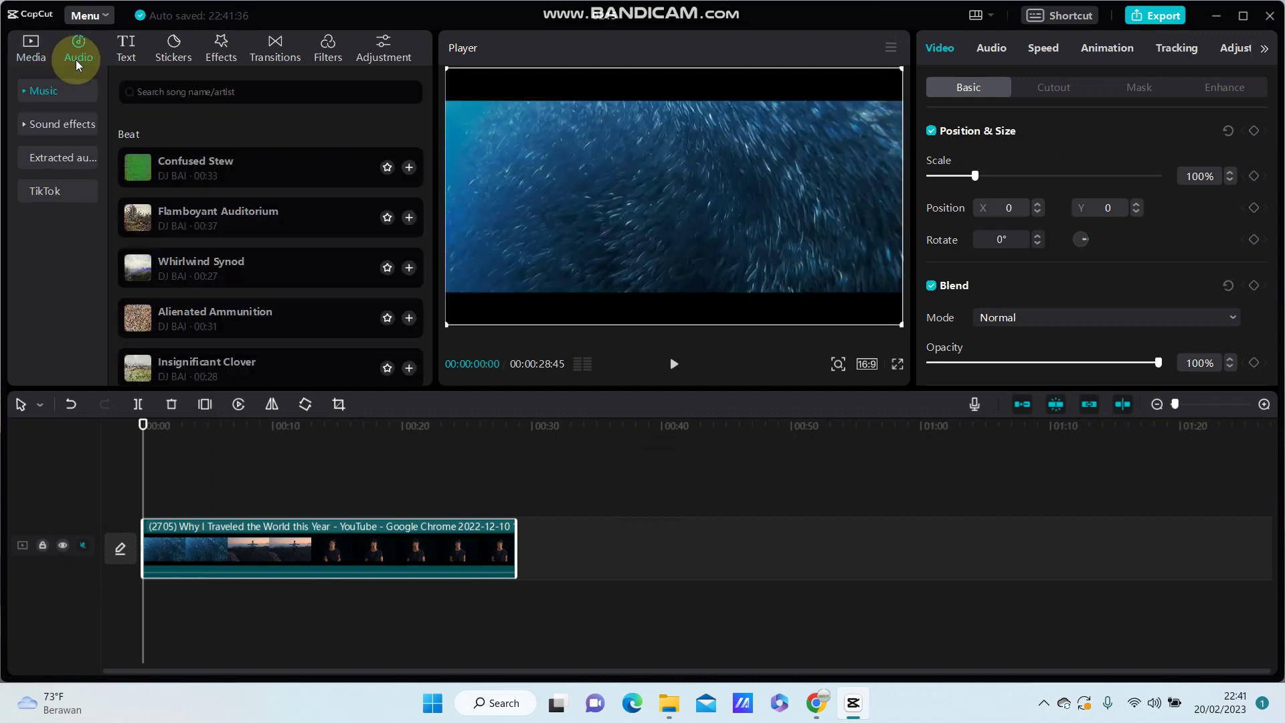
{"action": "left_click", "coordinate": [51, 93]}
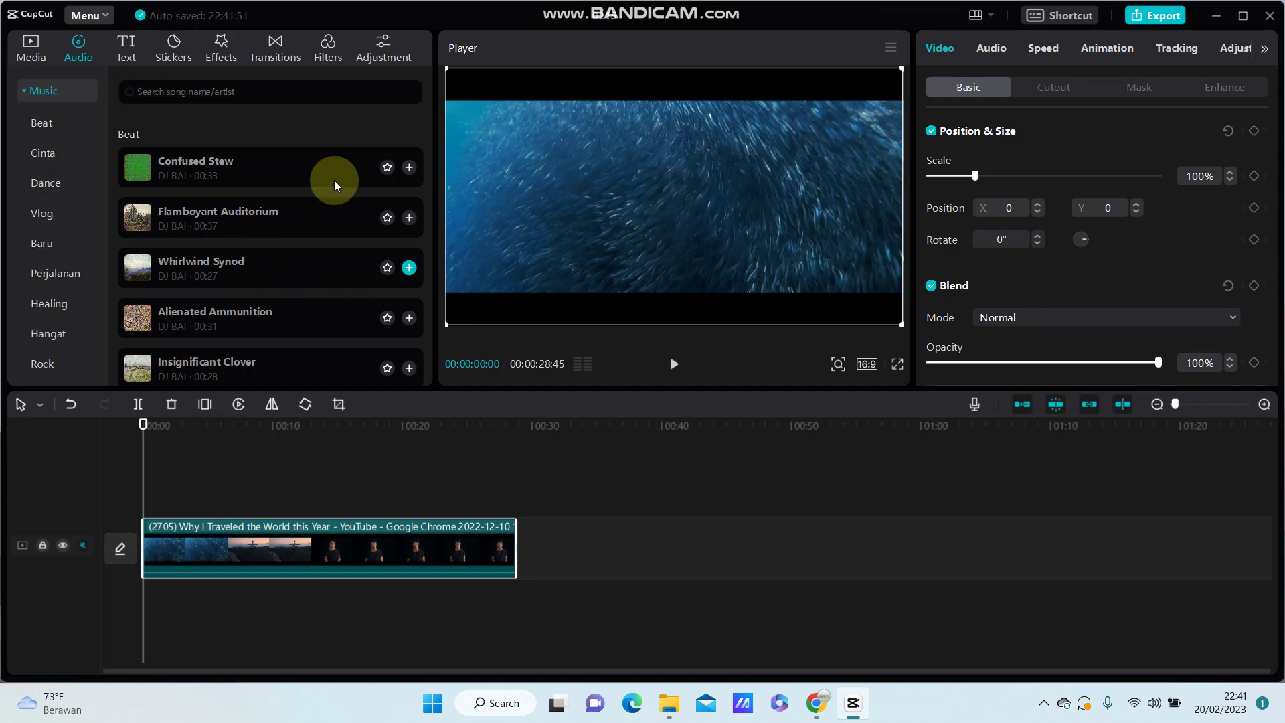
{"action": "left_click", "coordinate": [70, 93]}
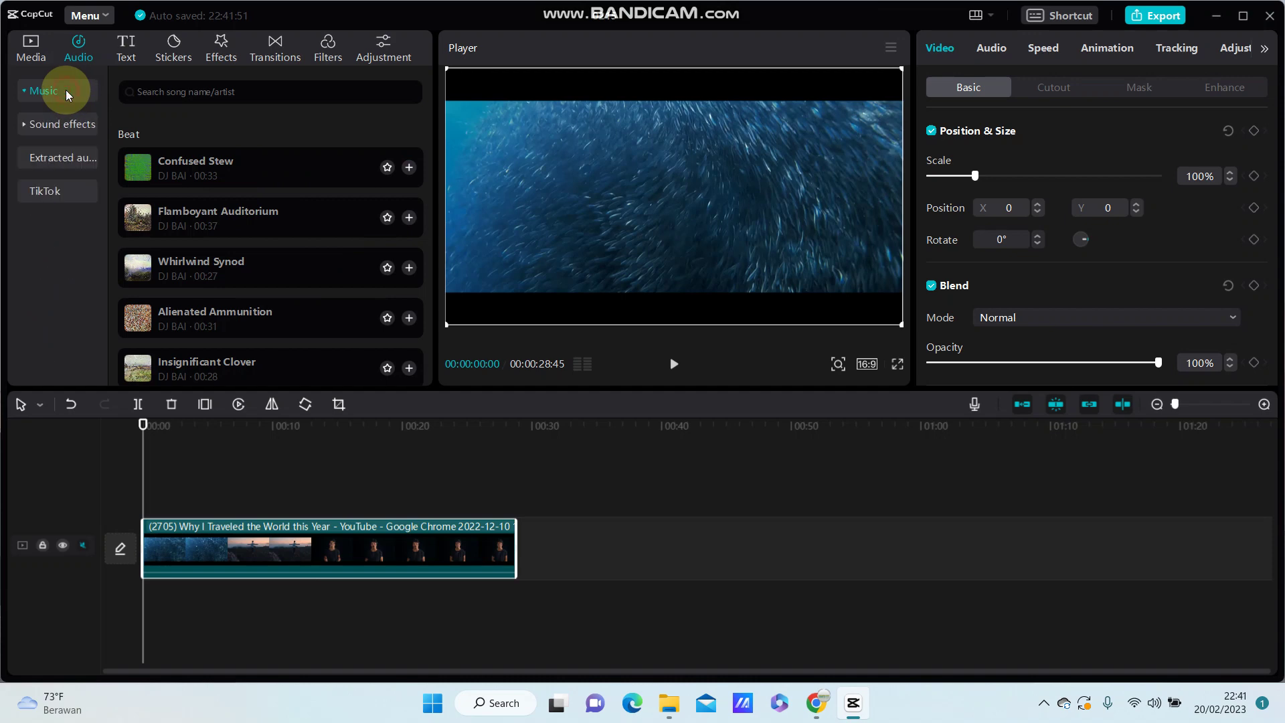
{"action": "left_click", "coordinate": [63, 123]}
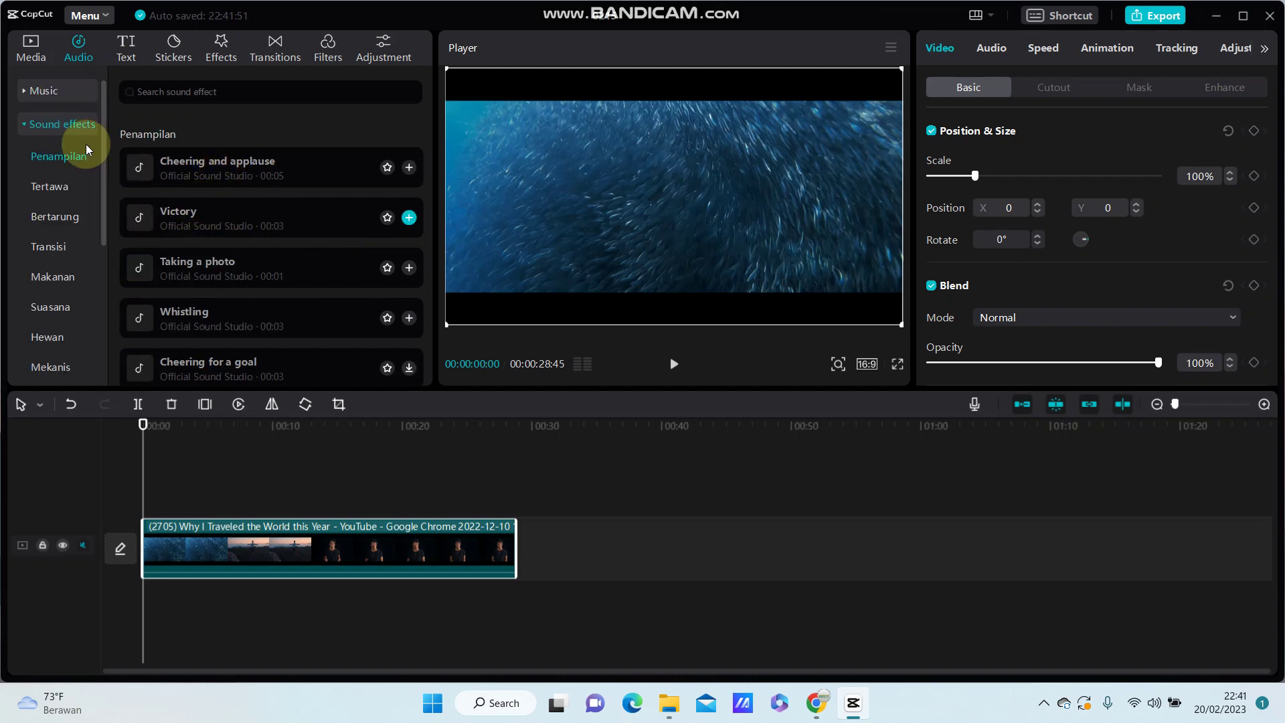
{"action": "left_click", "coordinate": [57, 125]}
{"action": "left_click", "coordinate": [55, 159]}
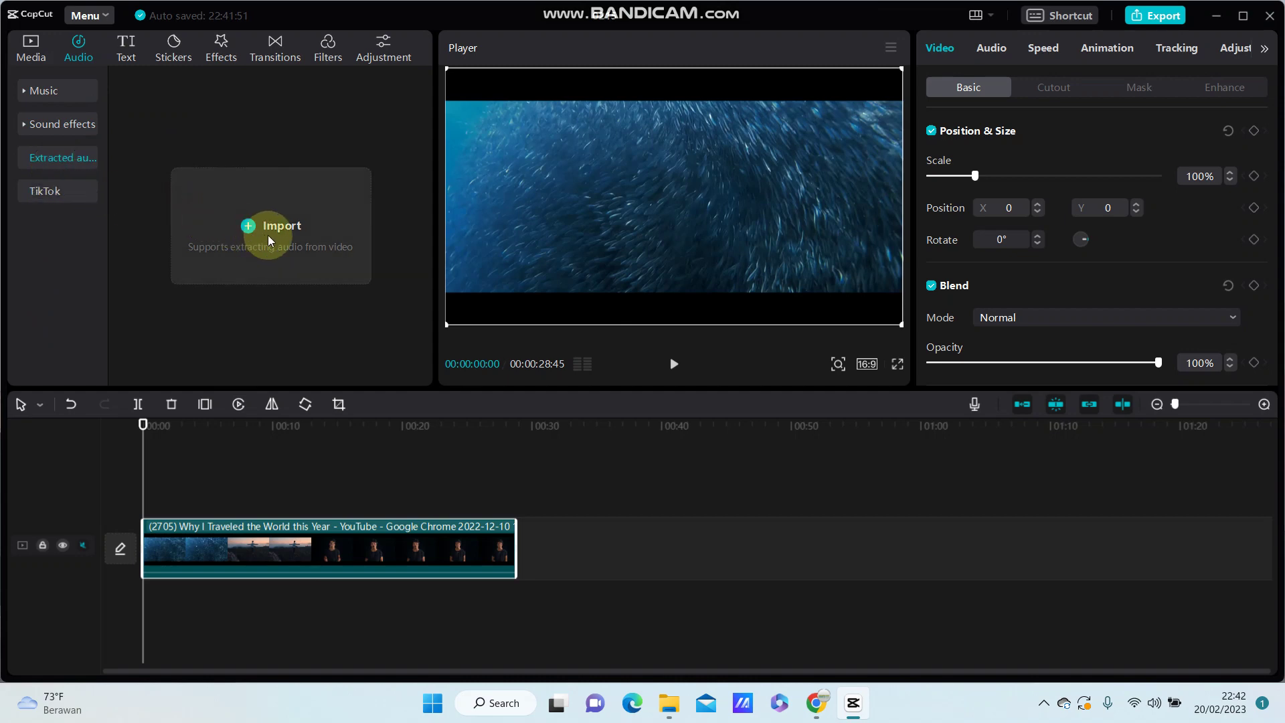
{"action": "left_click", "coordinate": [68, 191]}
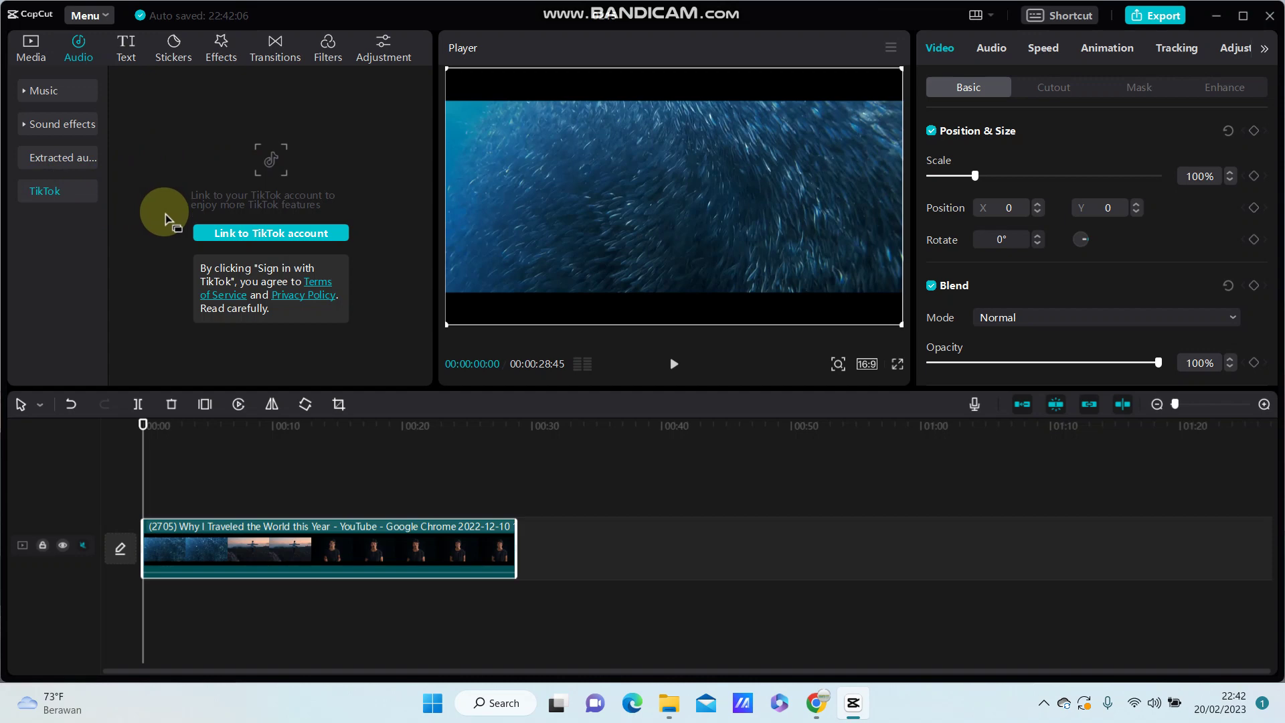
{"action": "left_click", "coordinate": [45, 90]}
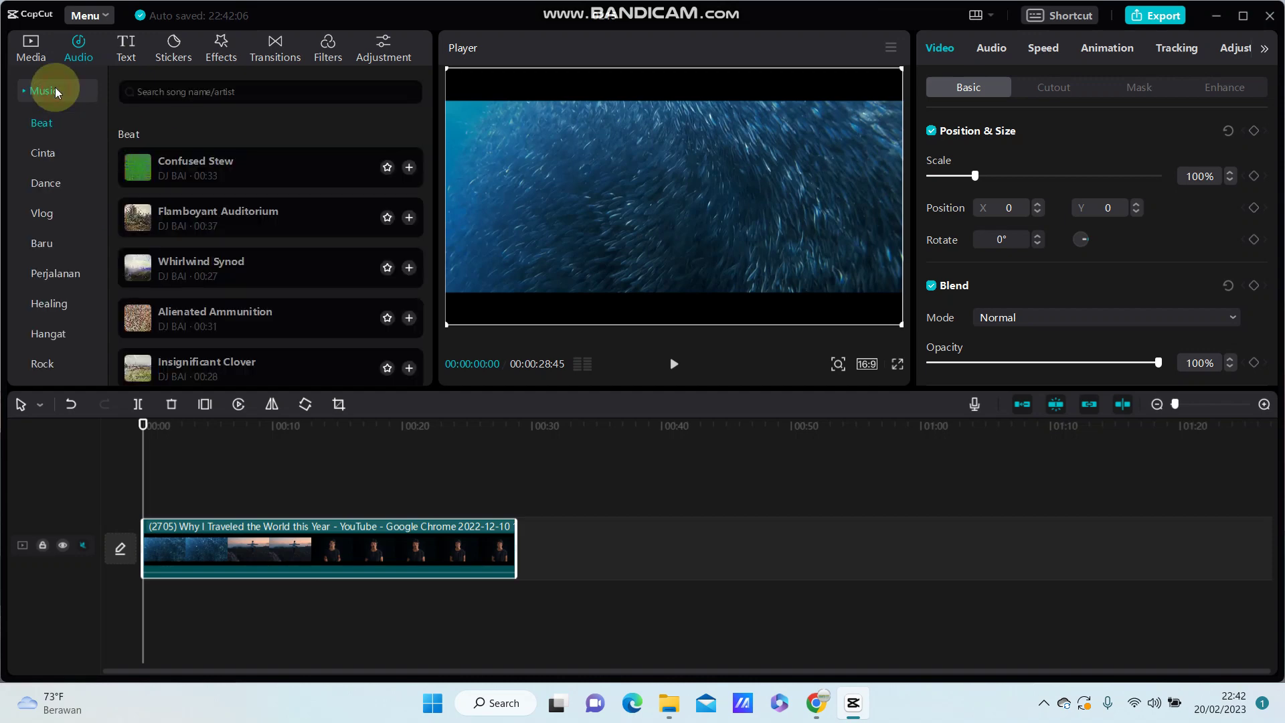
{"action": "left_click", "coordinate": [56, 96]}
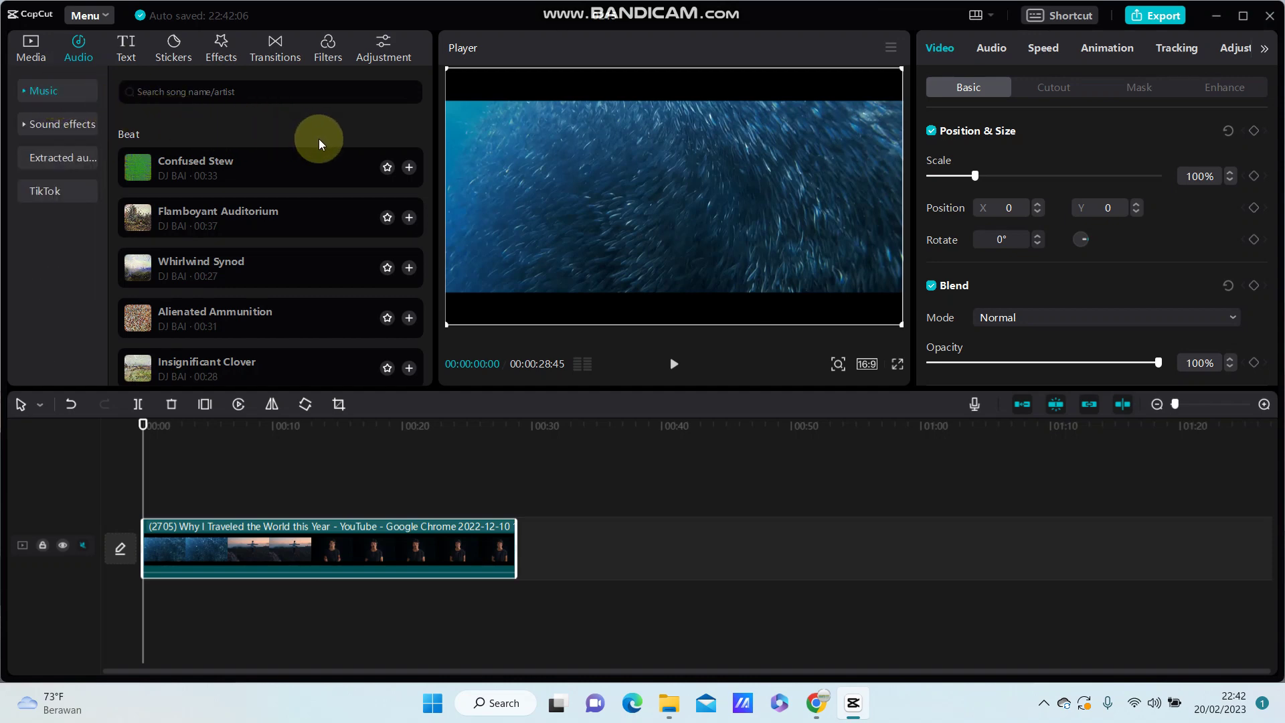
{"action": "left_click", "coordinate": [409, 167]}
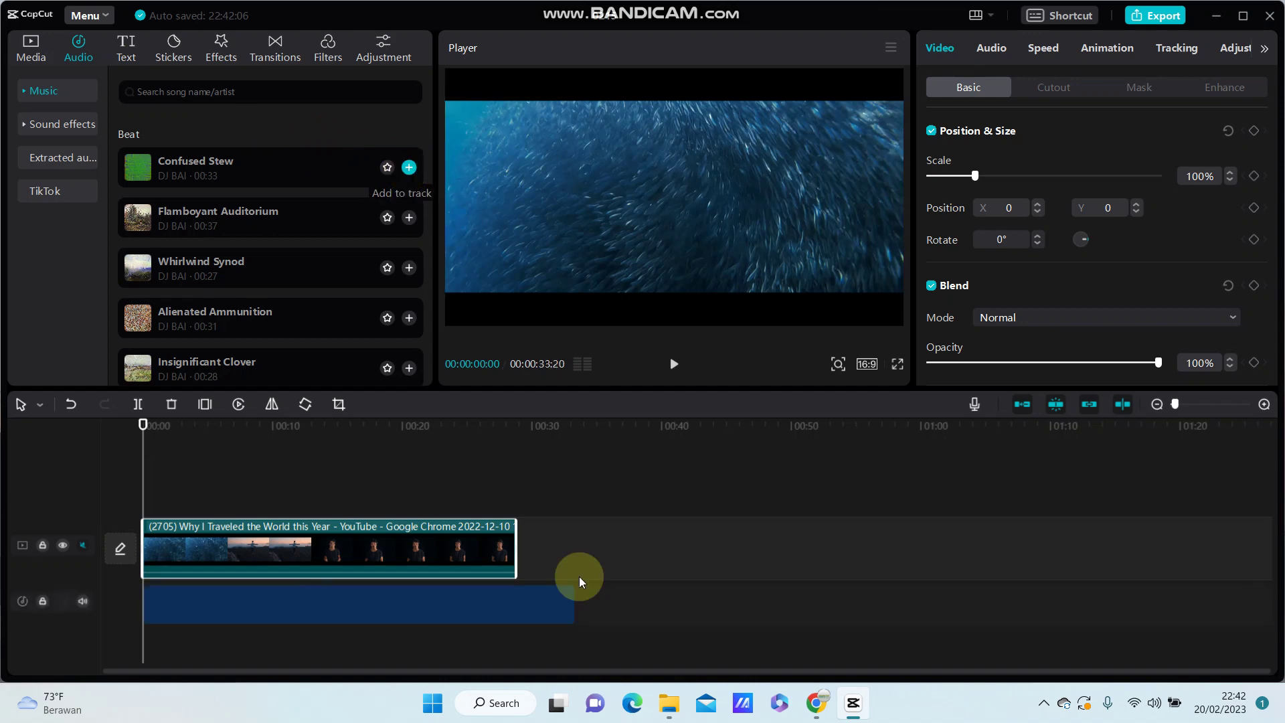
{"action": "left_click_drag", "start_coordinate": [574, 597], "coordinate": [515, 593]}
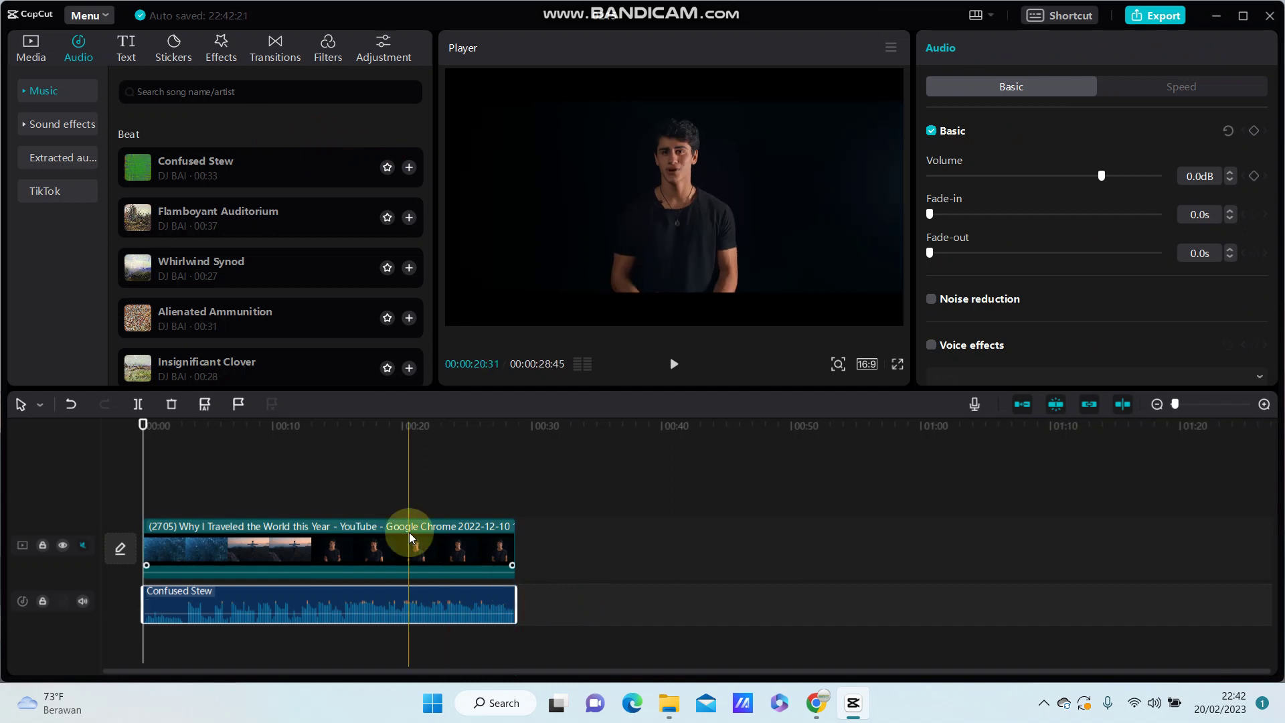
{"action": "left_click", "coordinate": [408, 472]}
{"action": "left_click", "coordinate": [359, 489]}
{"action": "left_click", "coordinate": [409, 319]}
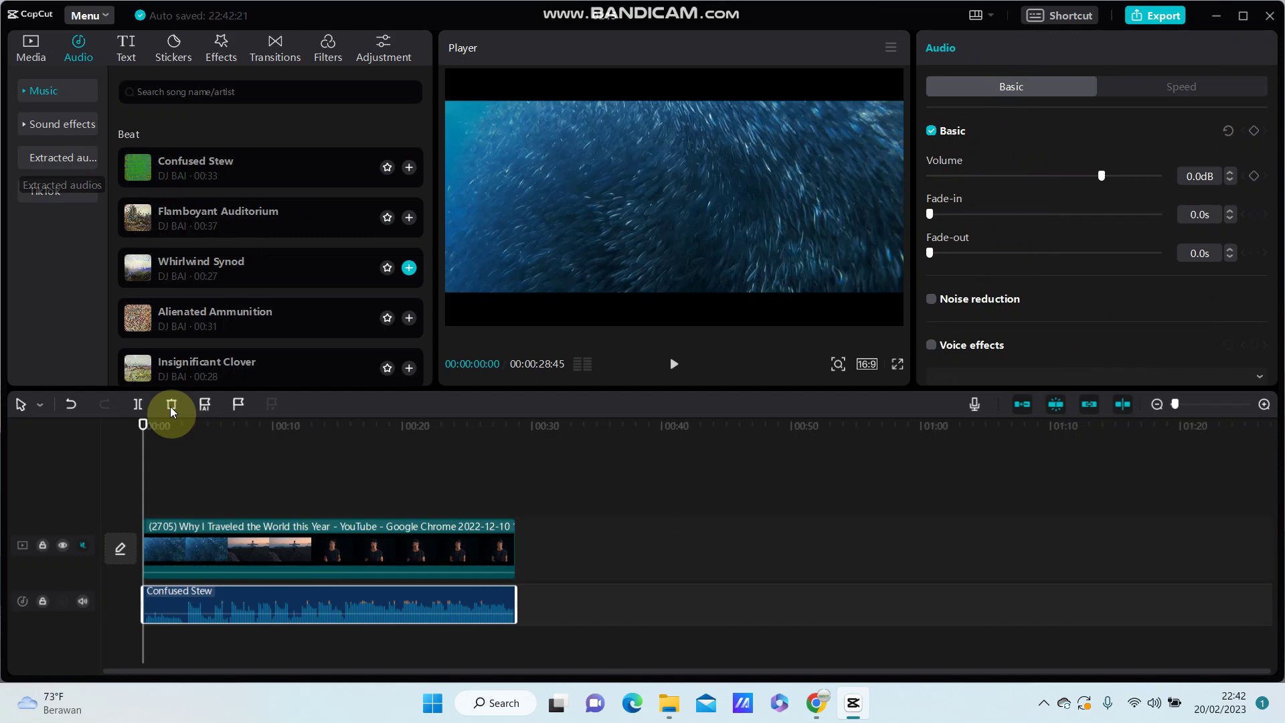
- Delete the Confused Stew clip, then extract audio from the first WhatsApp video in Downloads
{"action": "key", "text": "Delete"}
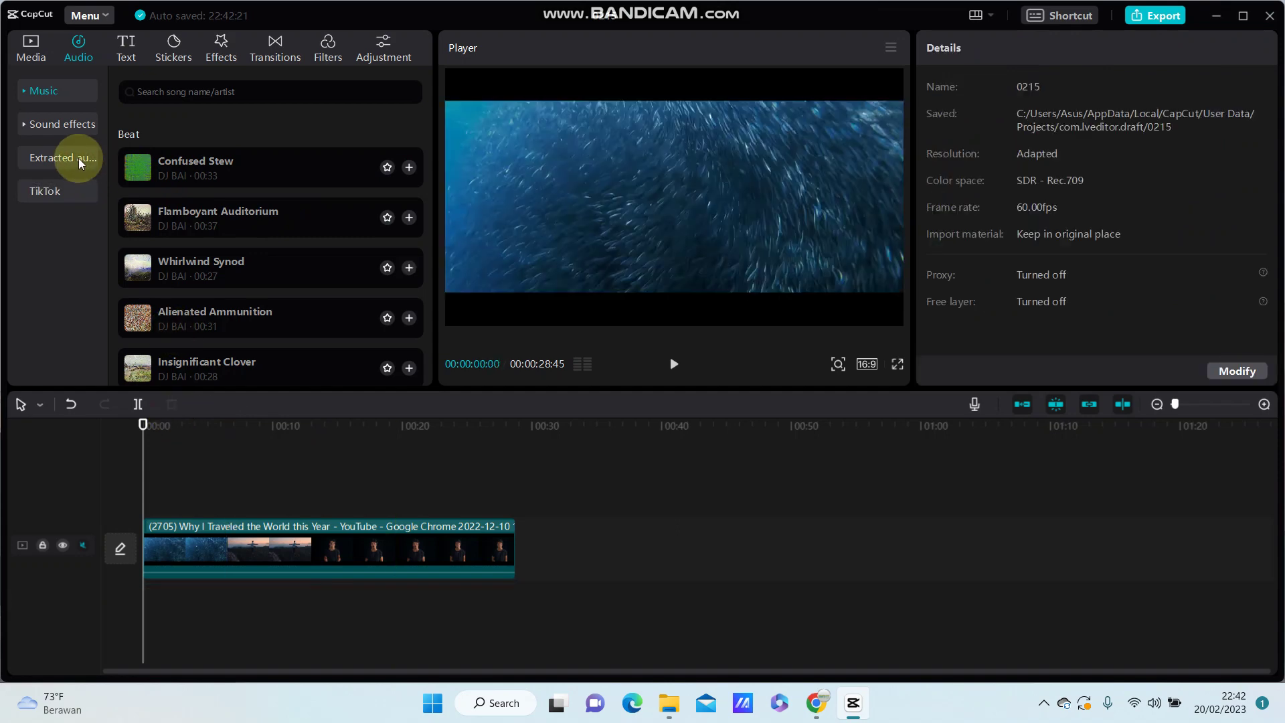
{"action": "left_click", "coordinate": [71, 155]}
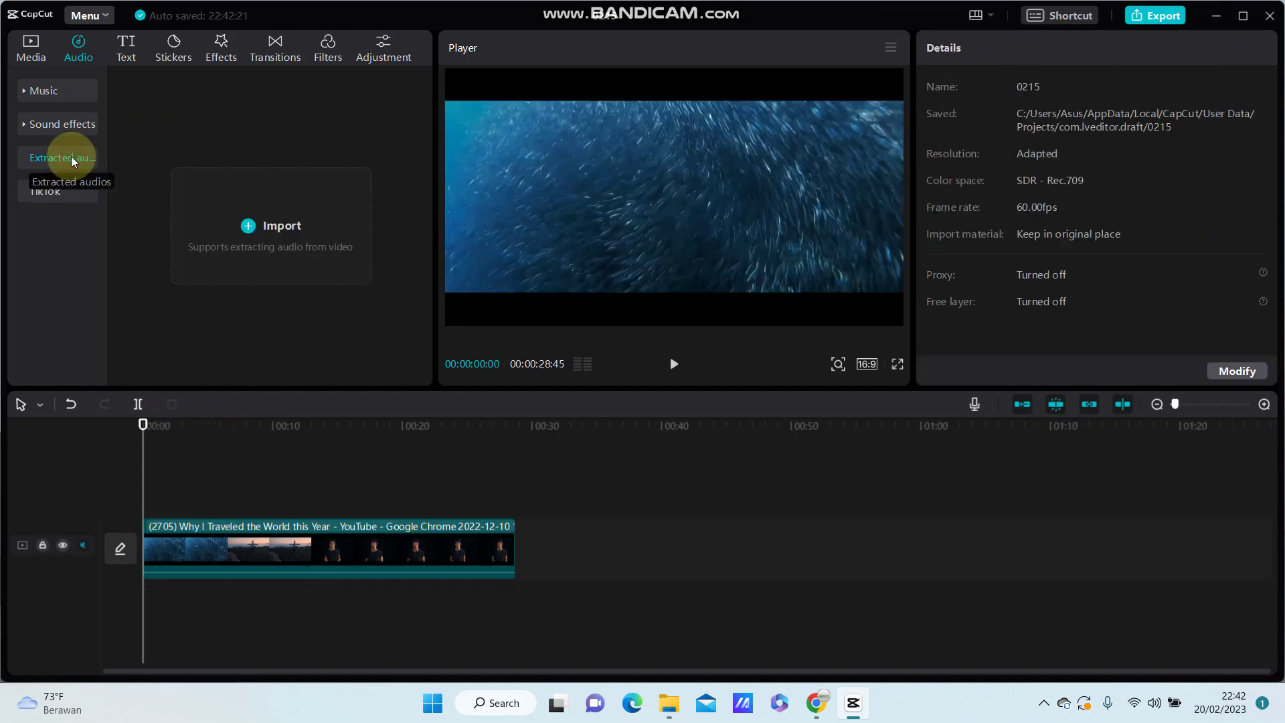
{"action": "left_click", "coordinate": [270, 222]}
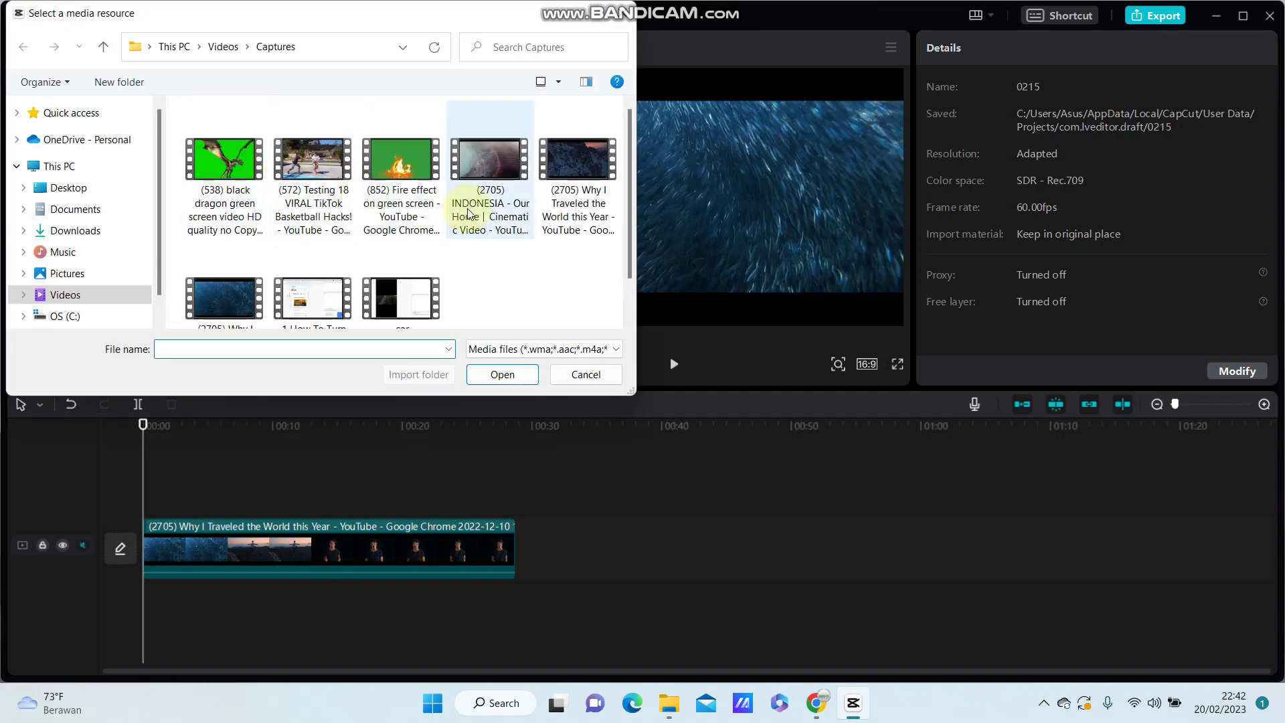
{"action": "scroll", "coordinate": [505, 244], "scroll_direction": "down", "scroll_amount": 1}
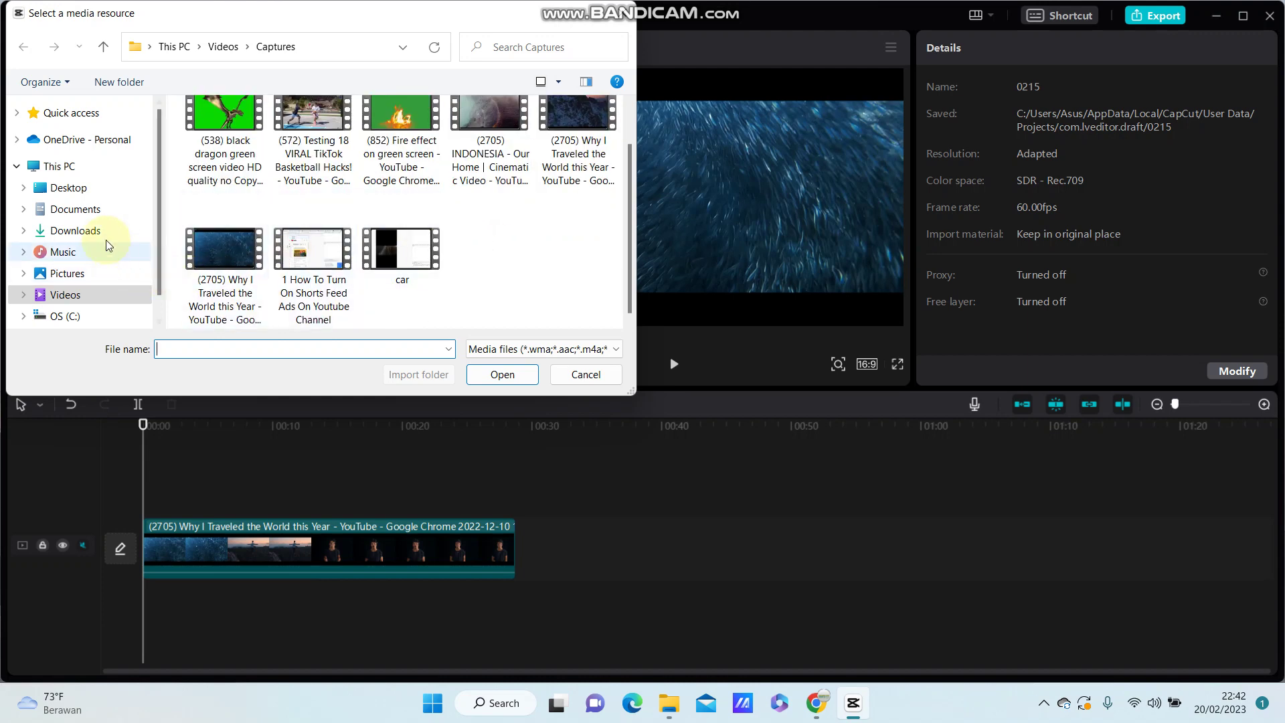
{"action": "left_click", "coordinate": [76, 230]}
{"action": "left_click", "coordinate": [231, 171]}
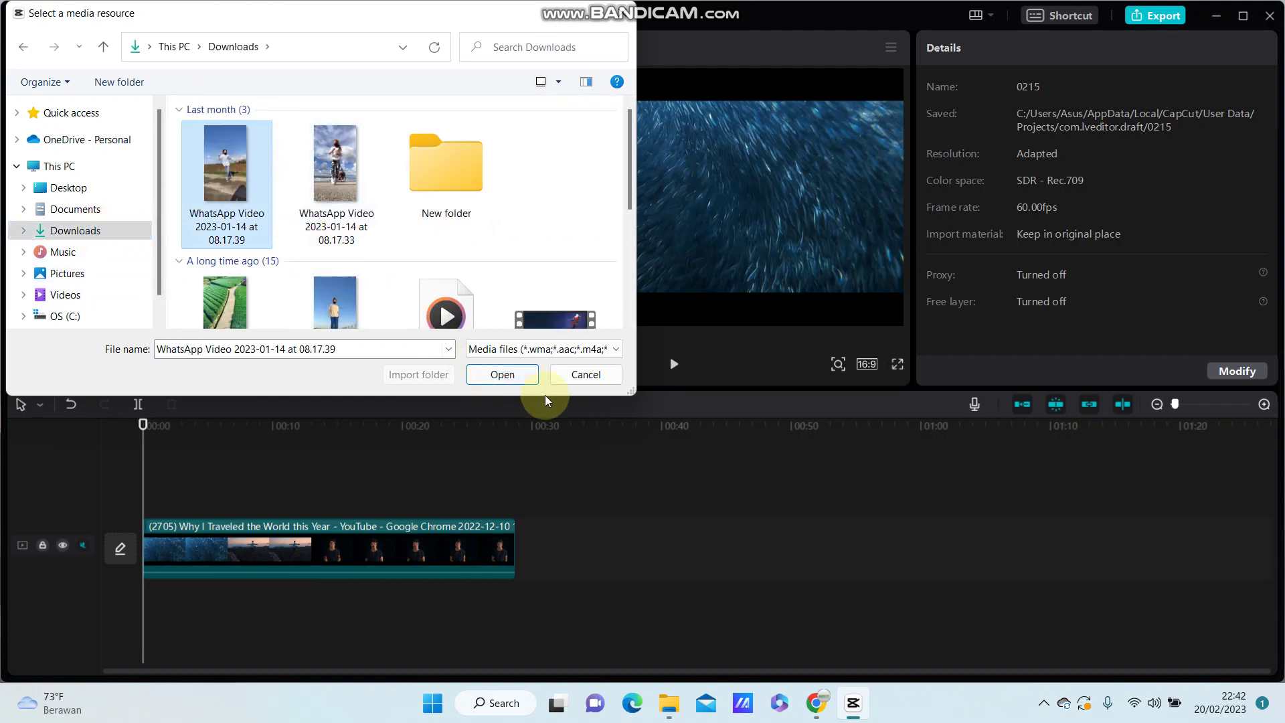
{"action": "left_click", "coordinate": [503, 374]}
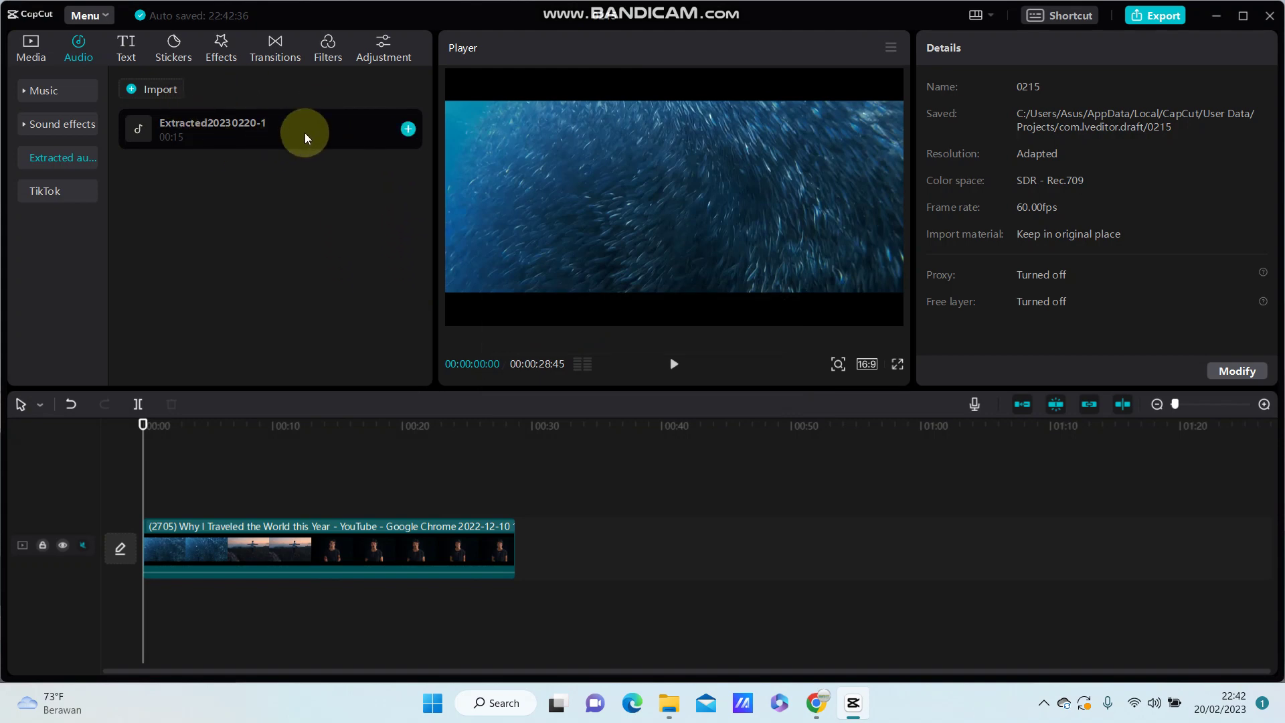
- Add Extracted20230220-1 to an audio track and move the playhead to its end
{"action": "left_click", "coordinate": [409, 131]}
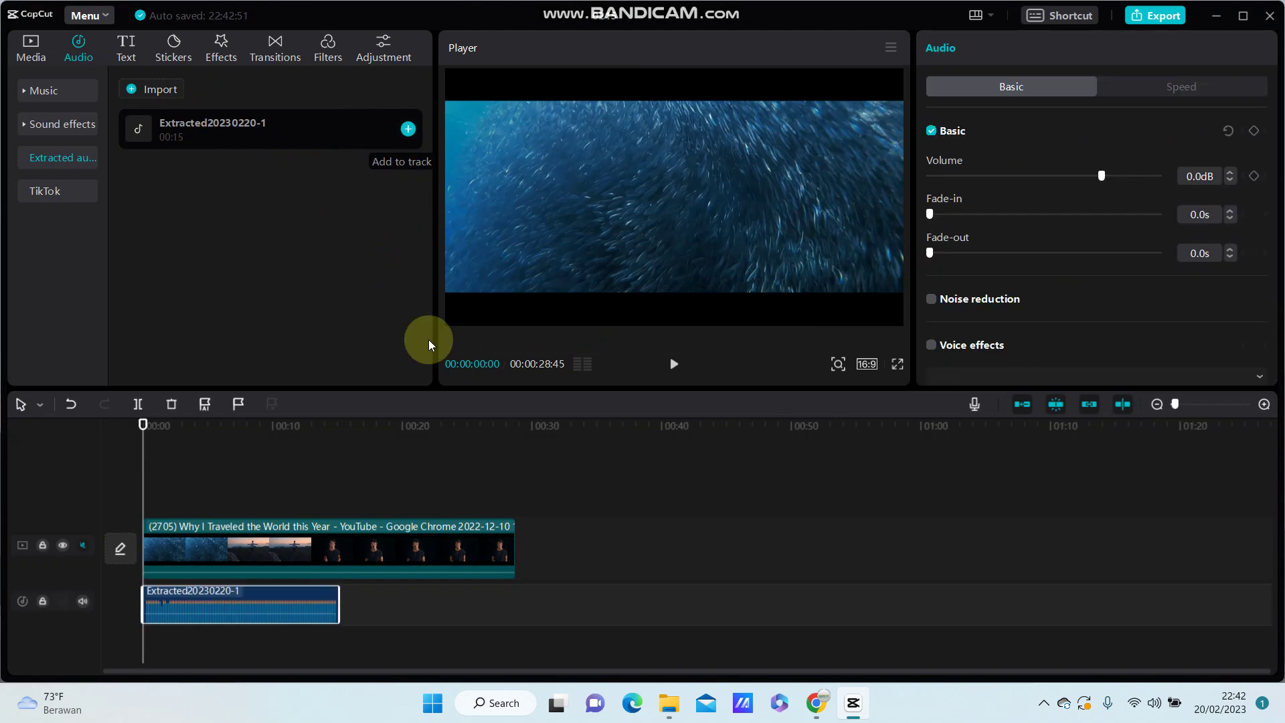
{"action": "left_click", "coordinate": [511, 544]}
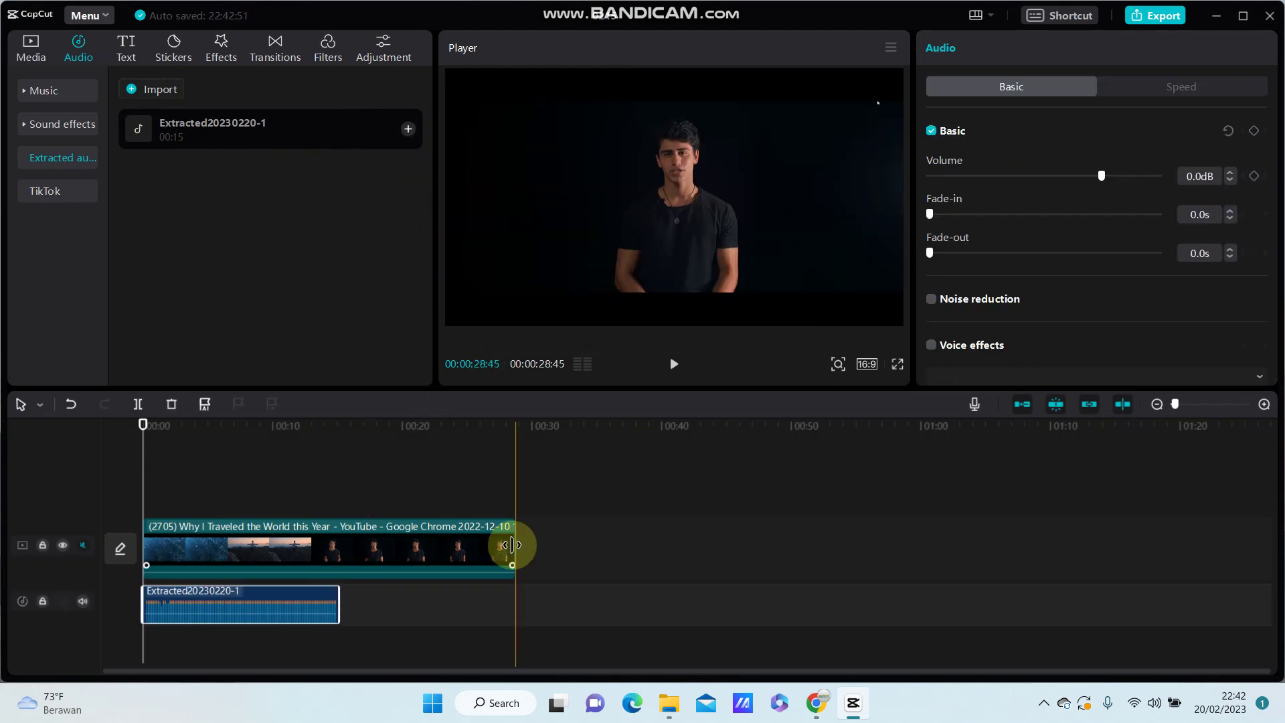
{"action": "left_click", "coordinate": [333, 598]}
- Scrub the playhead over the video clip, then return it to the start
{"action": "left_click", "coordinate": [375, 550]}
{"action": "left_click", "coordinate": [506, 547]}
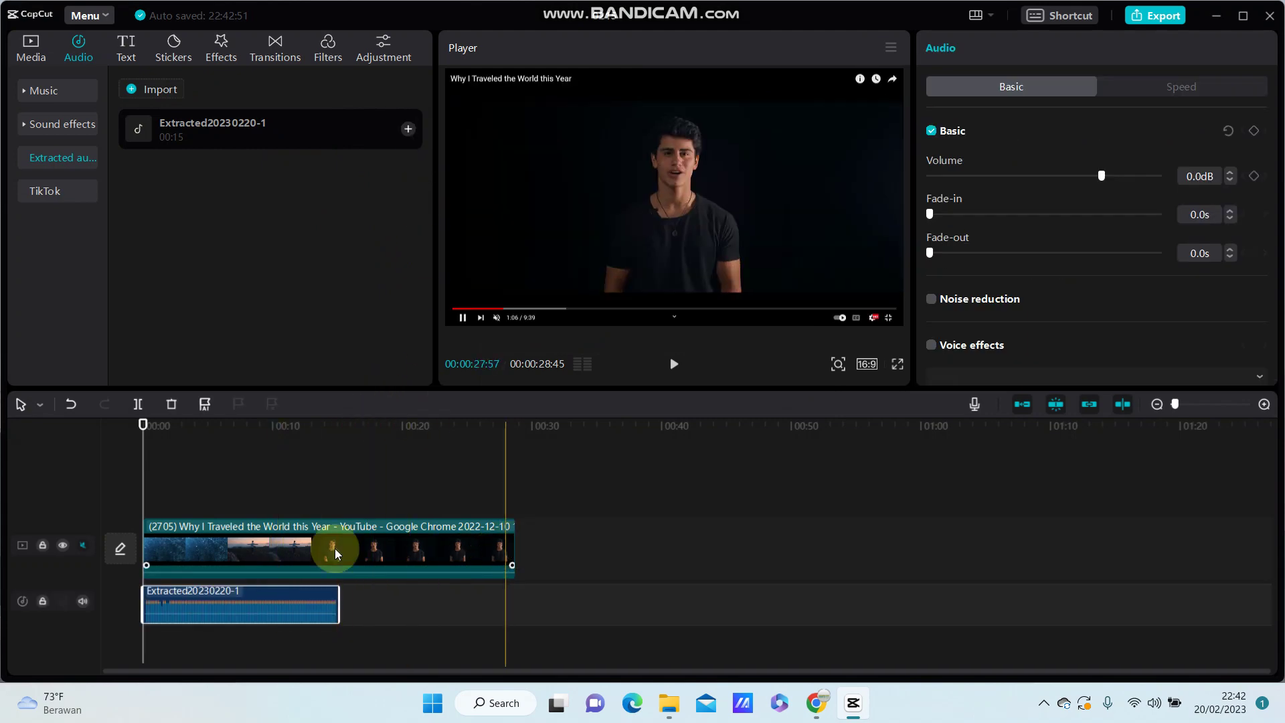
{"action": "left_click", "coordinate": [592, 499]}
{"action": "left_click", "coordinate": [664, 447]}
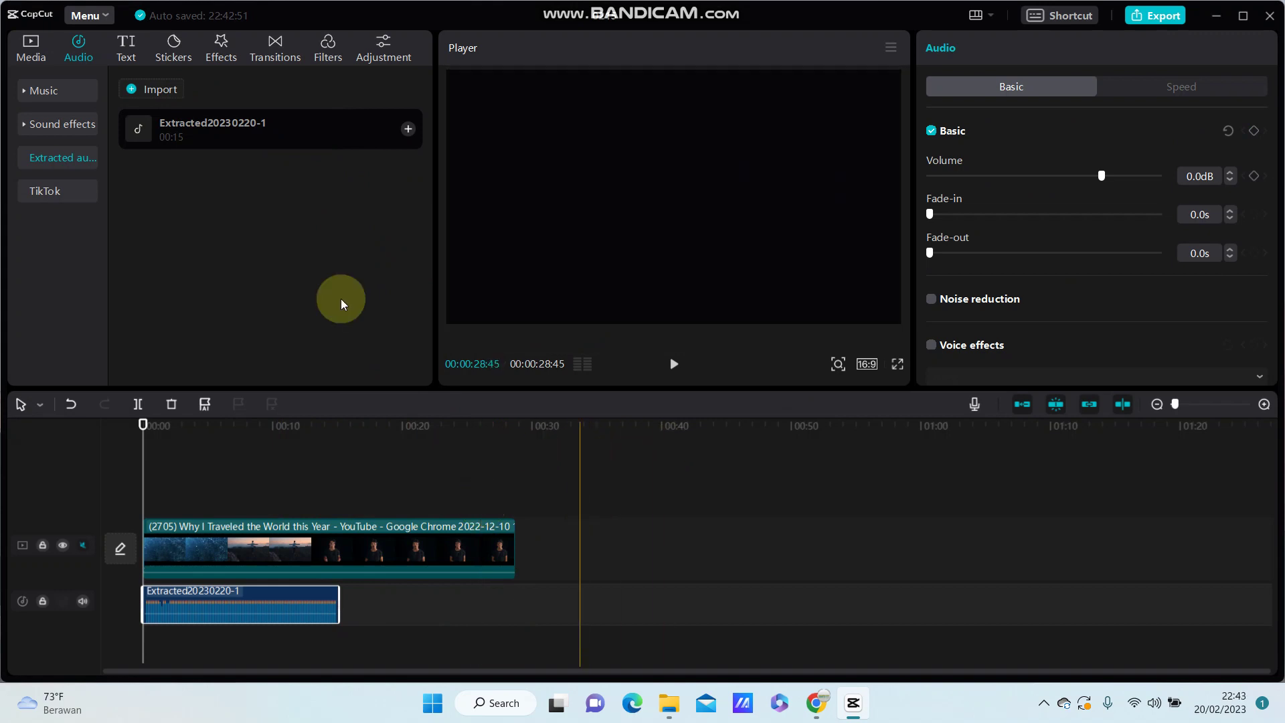
{"action": "key", "text": "Home"}
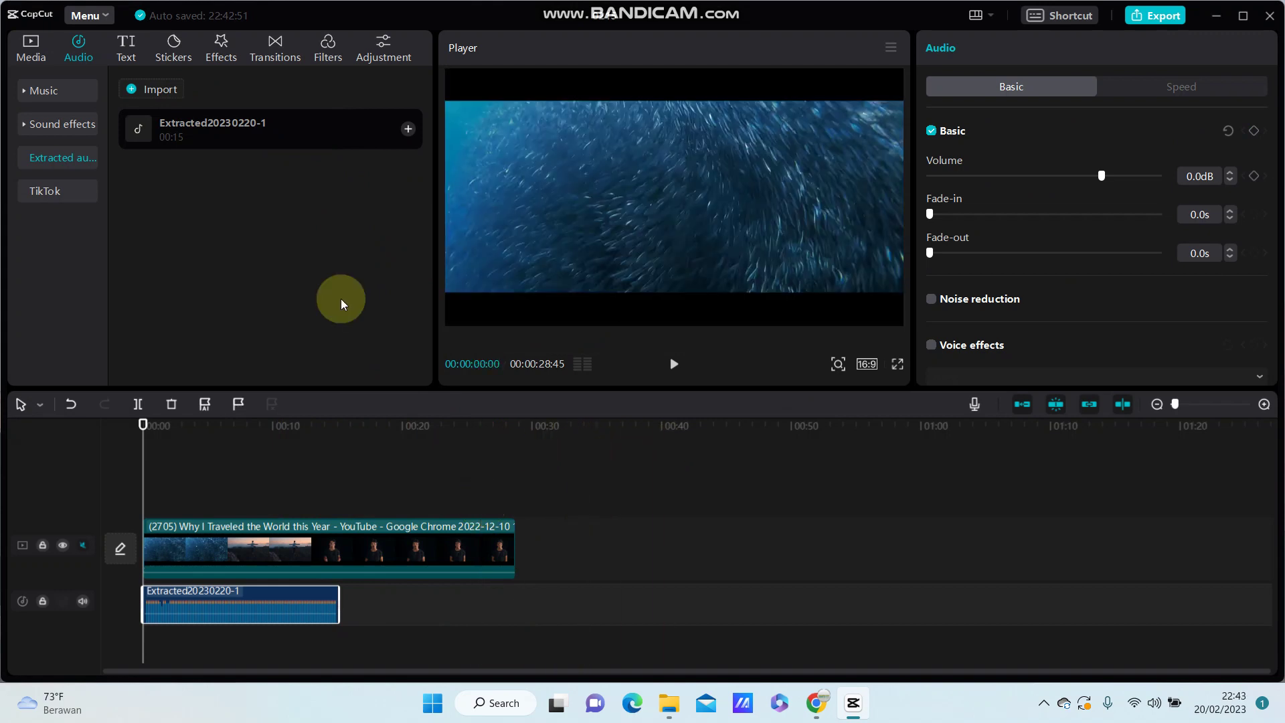